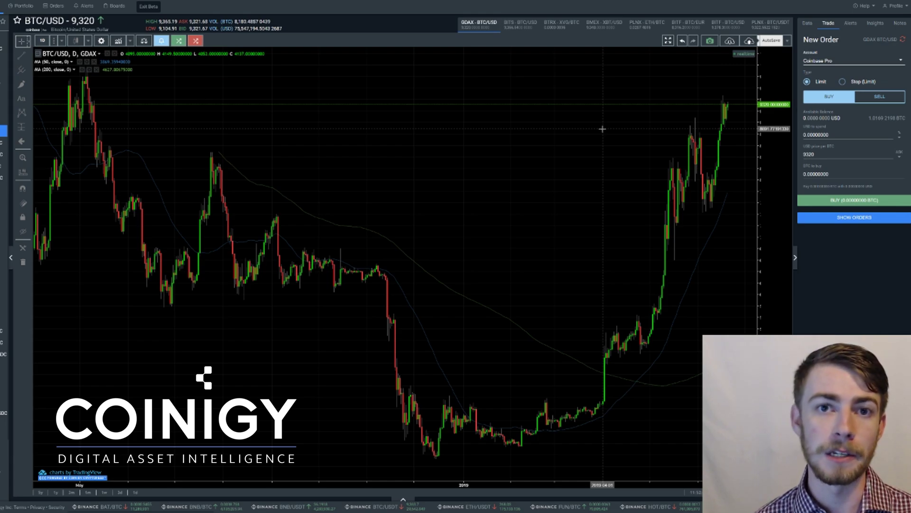
Step: Switch the new order to a Stop (Limit) sell
click(861, 97)
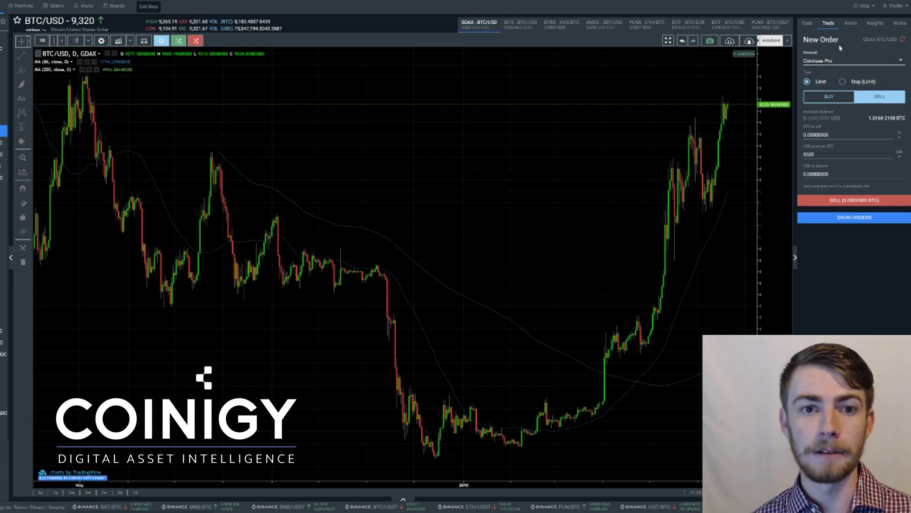
click(840, 82)
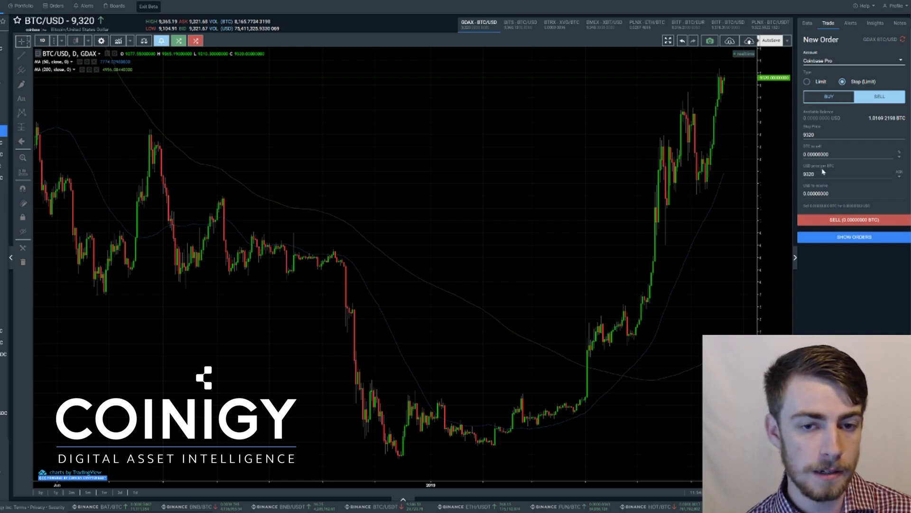
Step: Draw a horizontal ray at about the 7500 price level on the BTC/USD chart
key(alt+h)
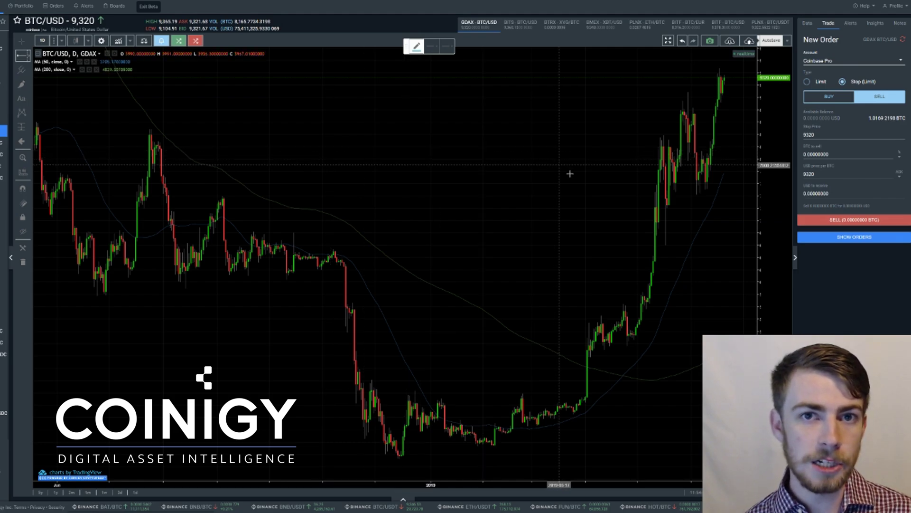
click(656, 190)
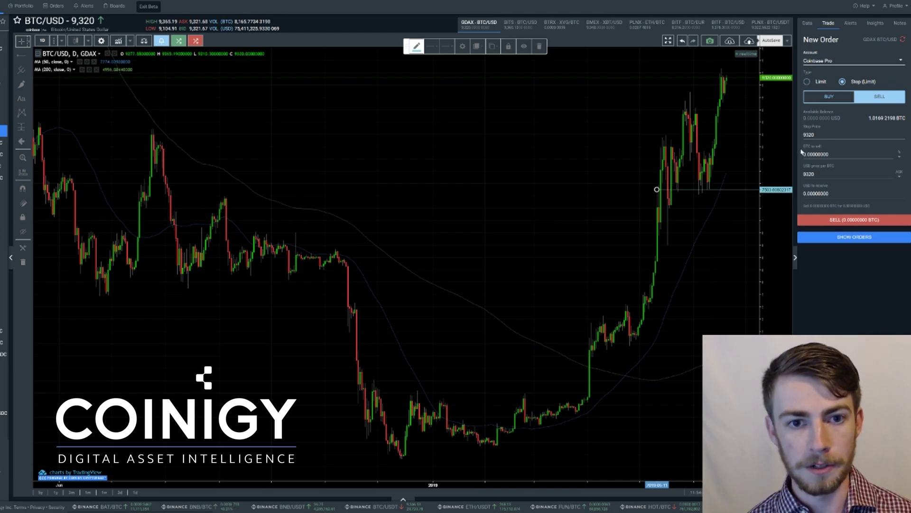
Step: Set the sell's stop price to 7500 and sell 10% of the BTC balance (0.10169220 BTC)
double_click(810, 135)
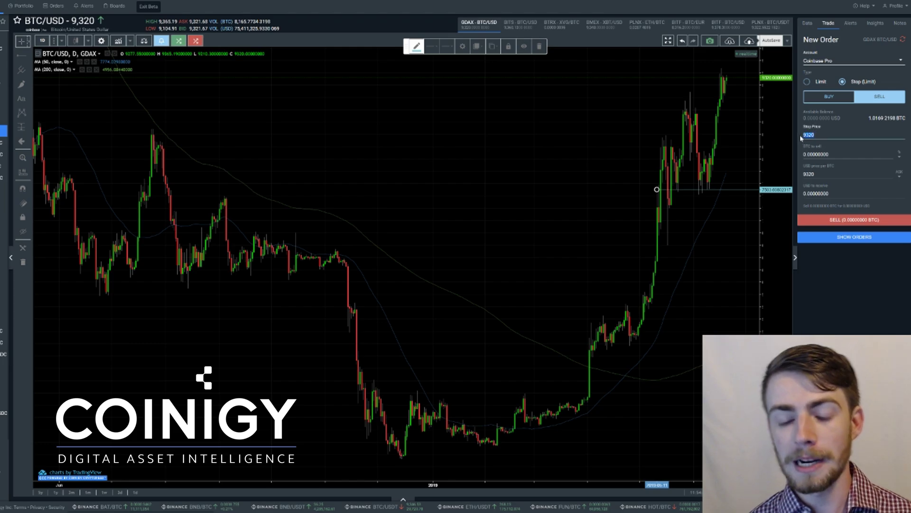
text(7500)
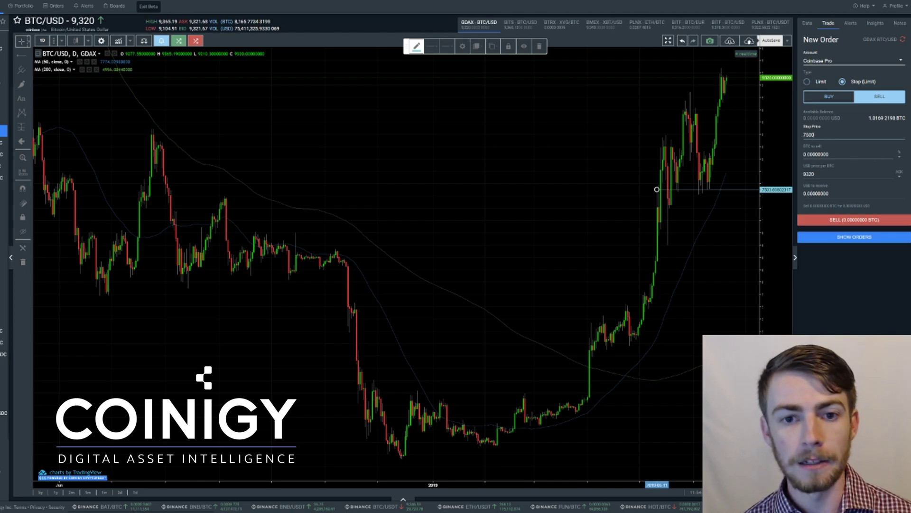
click(898, 155)
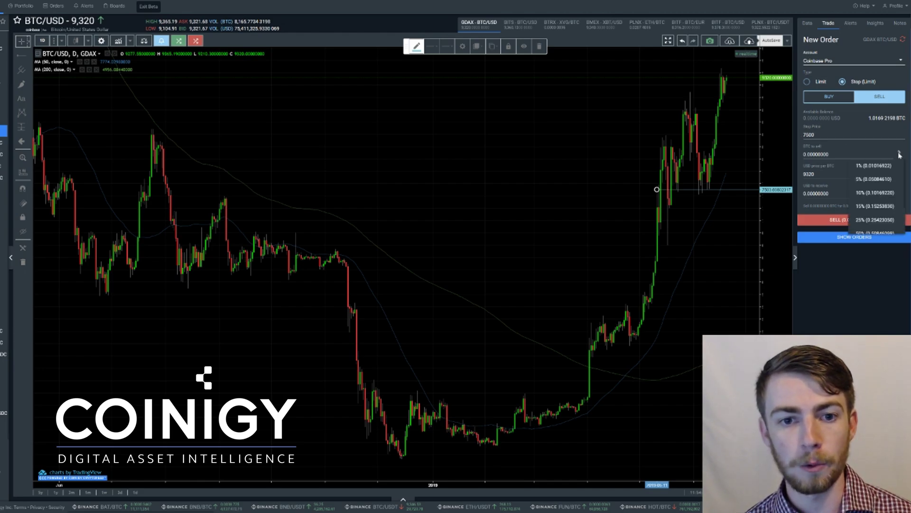
click(869, 193)
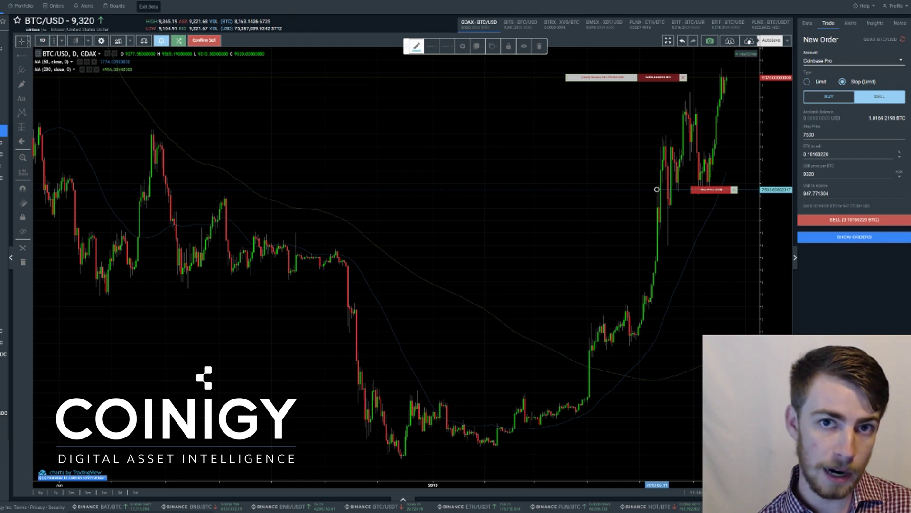
Step: Change the sell's limit price from 9320 to 7475 USD per BTC
double_click(803, 178)
key(BackSpace)
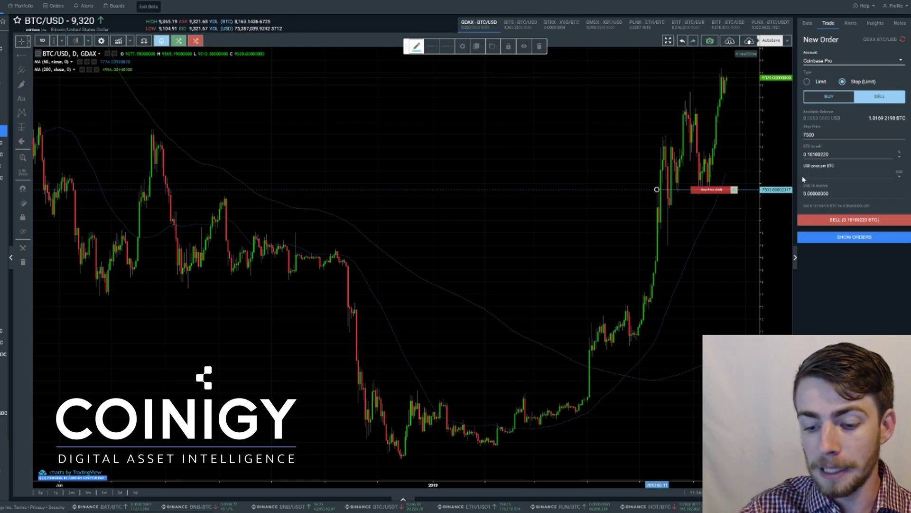
text(7475)
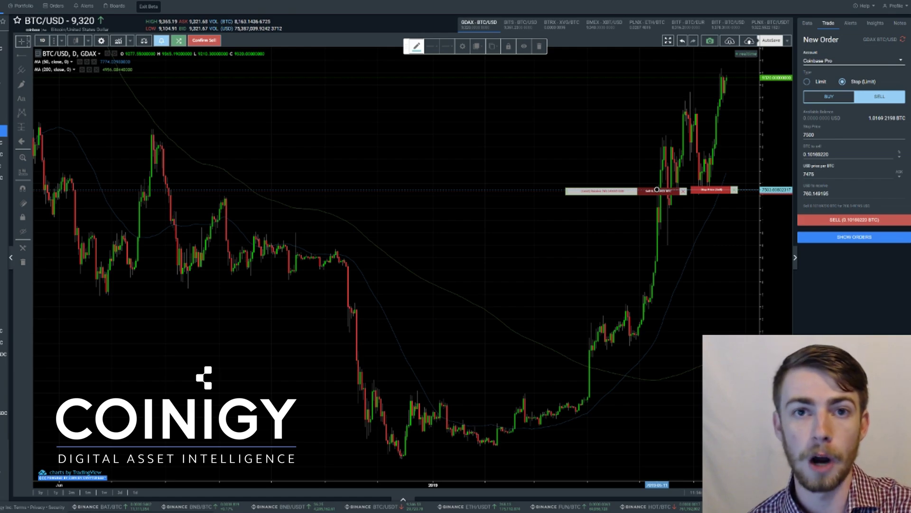
Step: Check the stop 7500 and limit 7475 values, then submit the 0.10169220 BTC stop-limit sell
key(Tab)
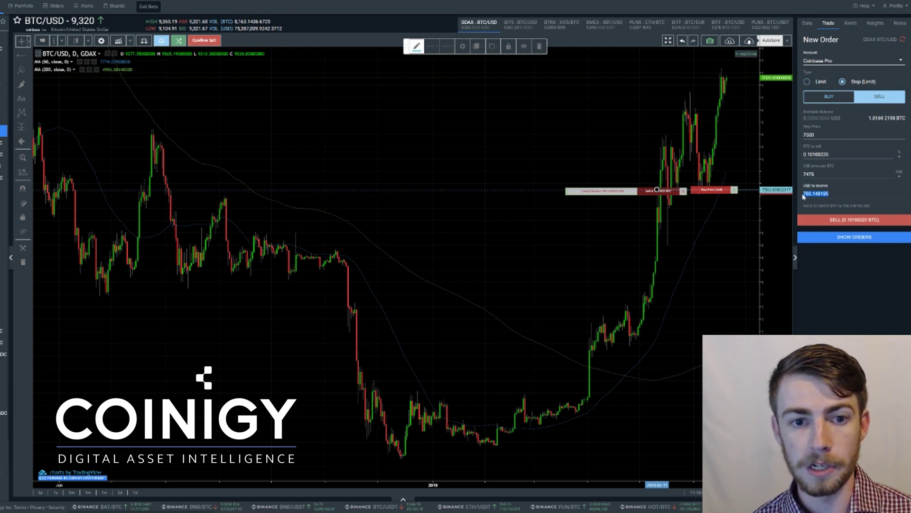
key(shift+Tab)
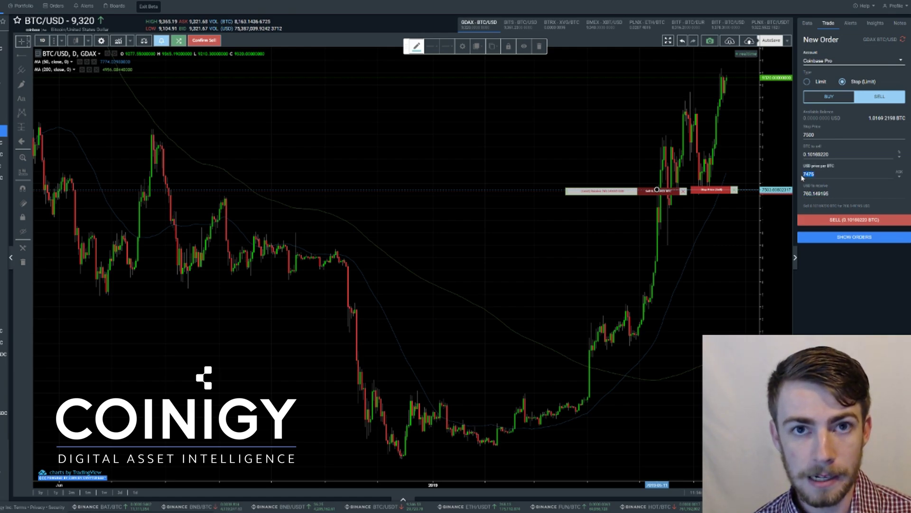
click(803, 136)
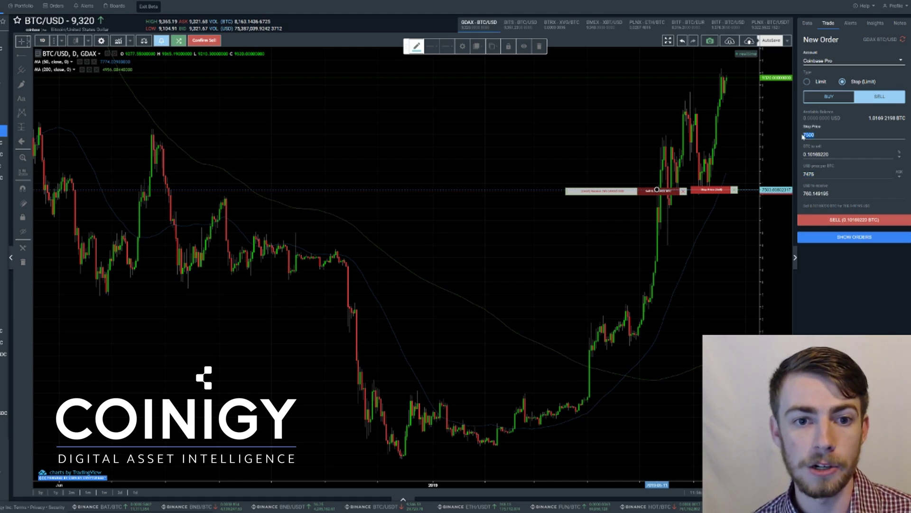
click(813, 174)
click(805, 136)
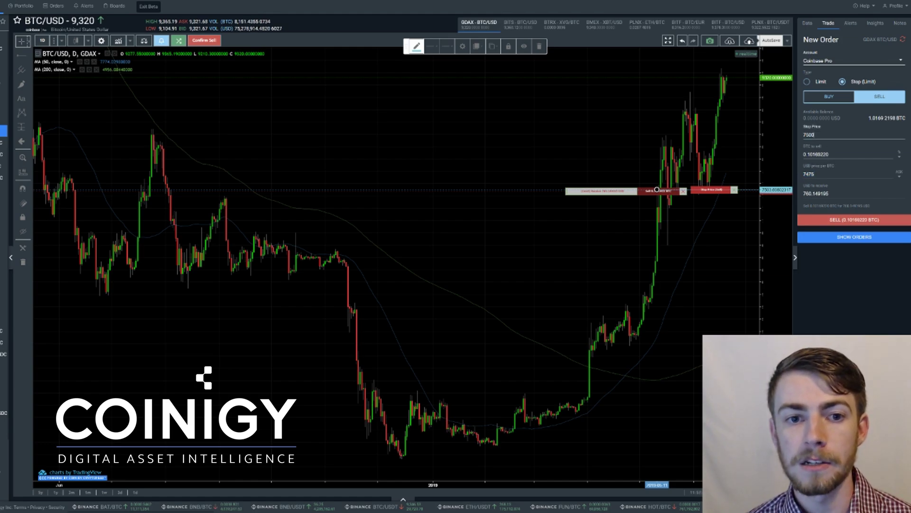
click(821, 169)
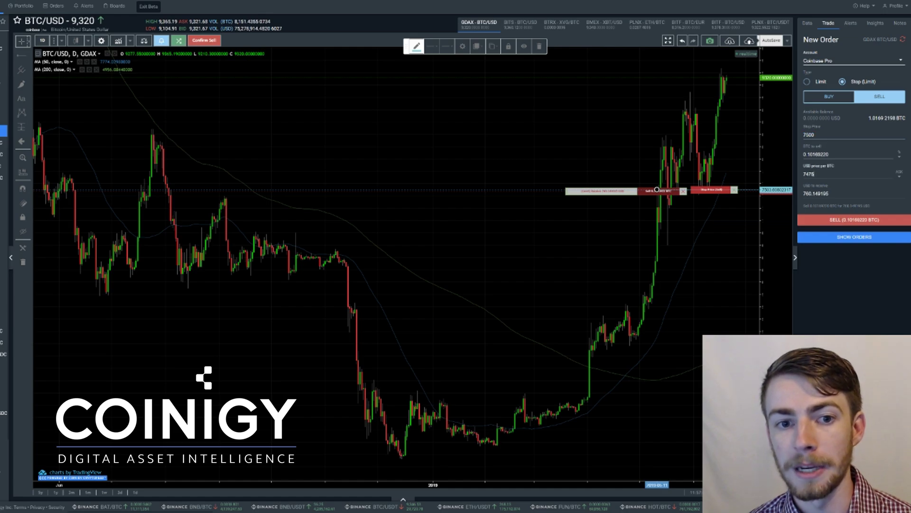
key(ctrl+a)
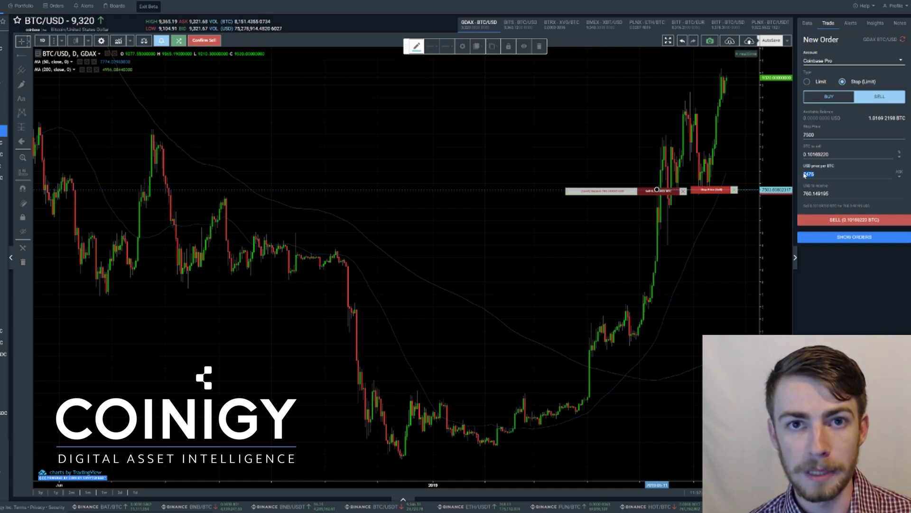
key(Right)
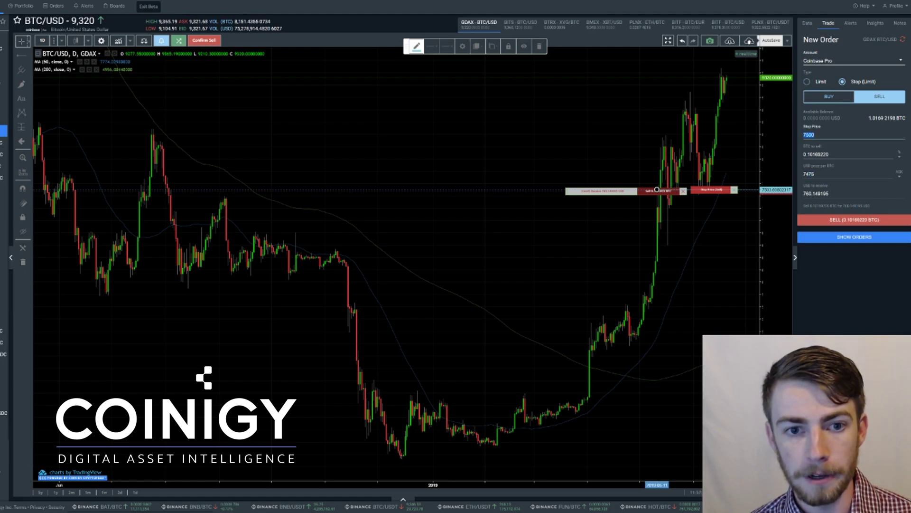
drag(830, 193, 802, 195)
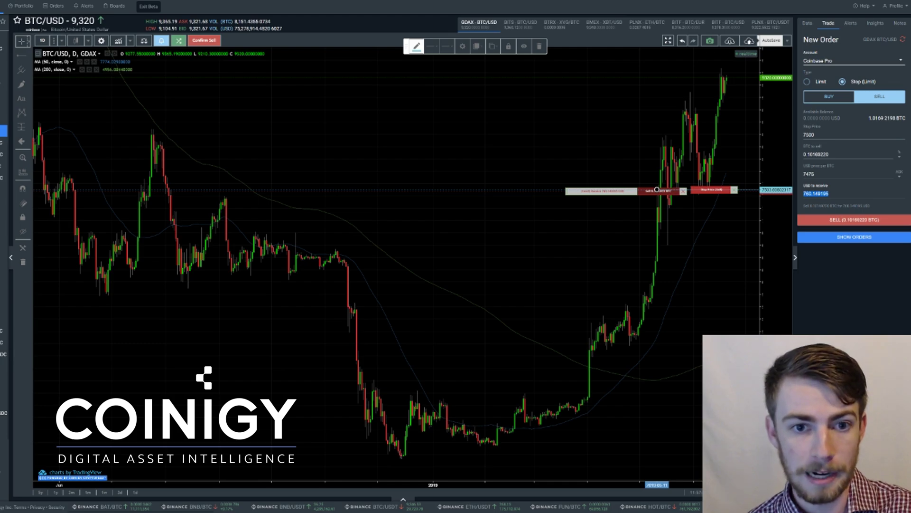
double_click(809, 174)
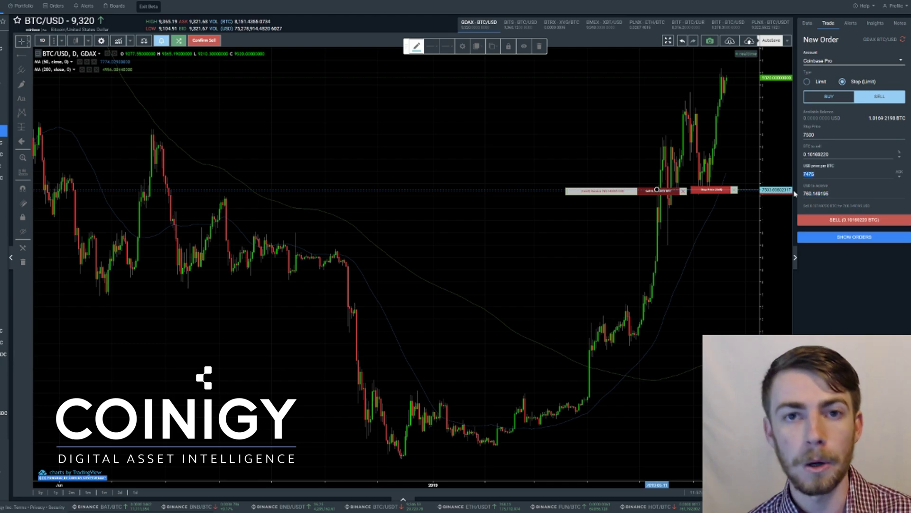
click(811, 222)
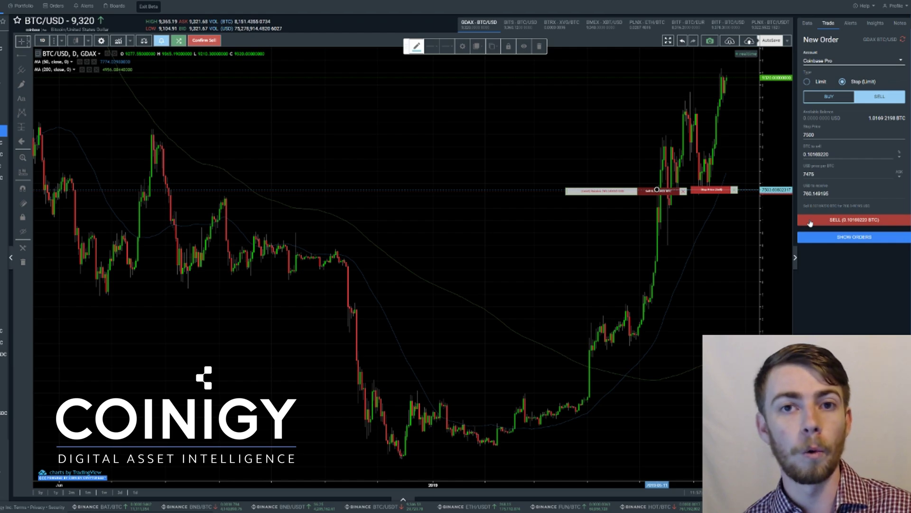
click(811, 223)
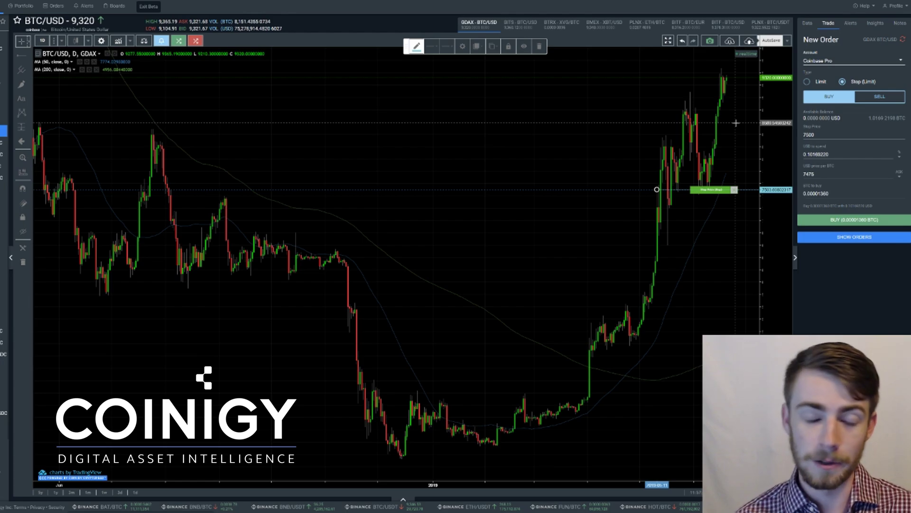
Step: Draw a horizontal line above the recent BTC/USD highs and make the buy a Stop (Limit) order
drag(656, 190, 587, 251)
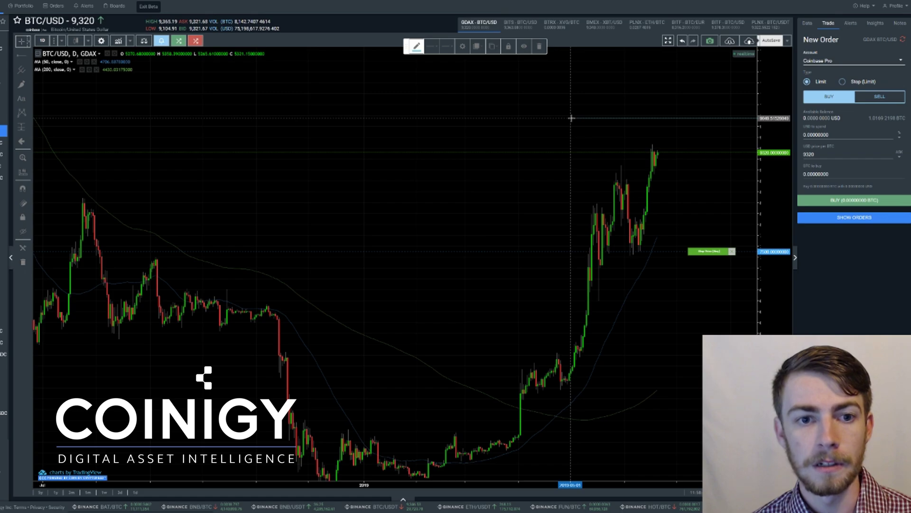
click(570, 117)
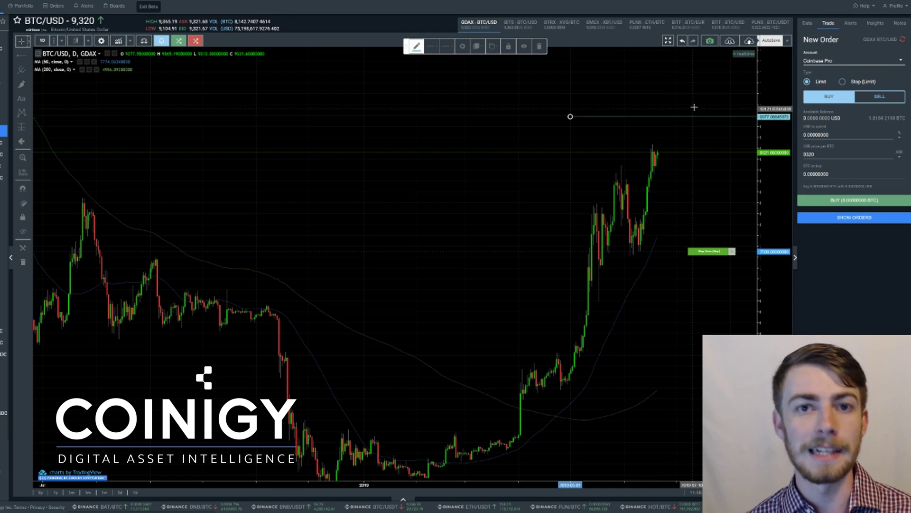
click(842, 82)
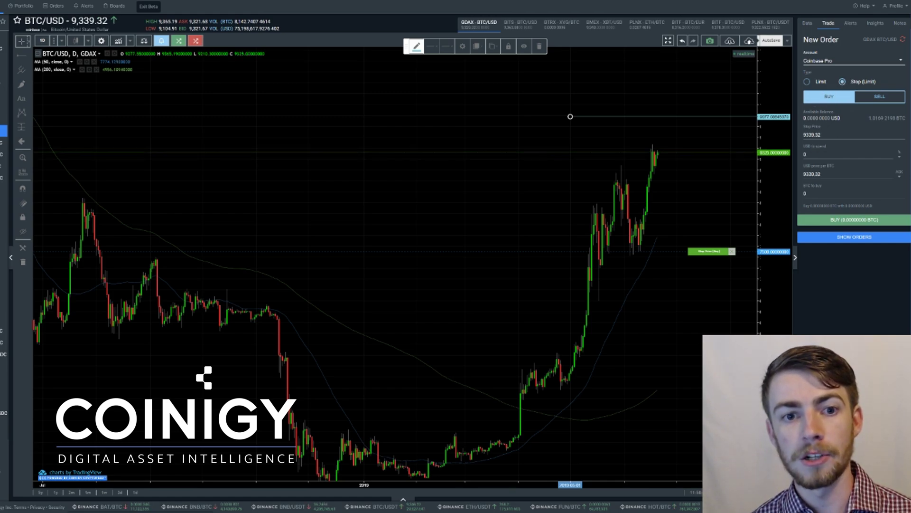
Step: Set the stop-limit buy to stop 10000, 100 USD to spend and 10050 per BTC
drag(821, 134, 803, 137)
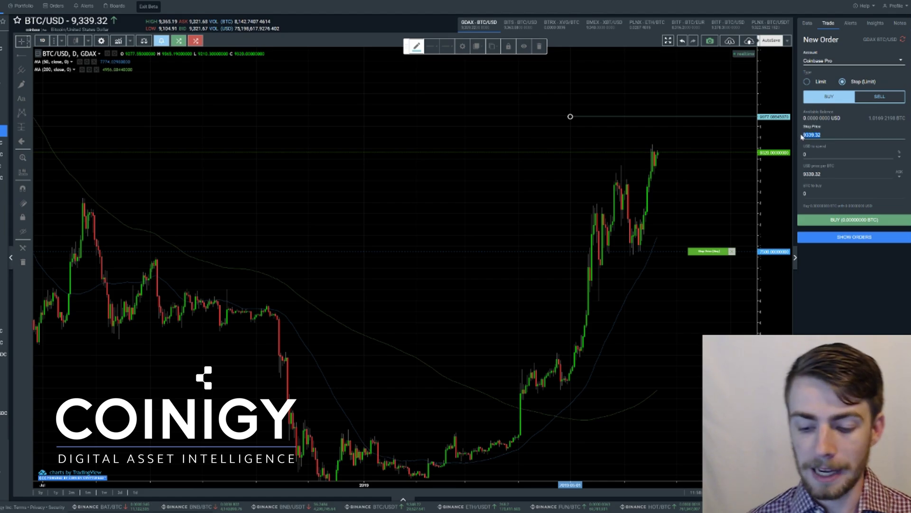
text(10000)
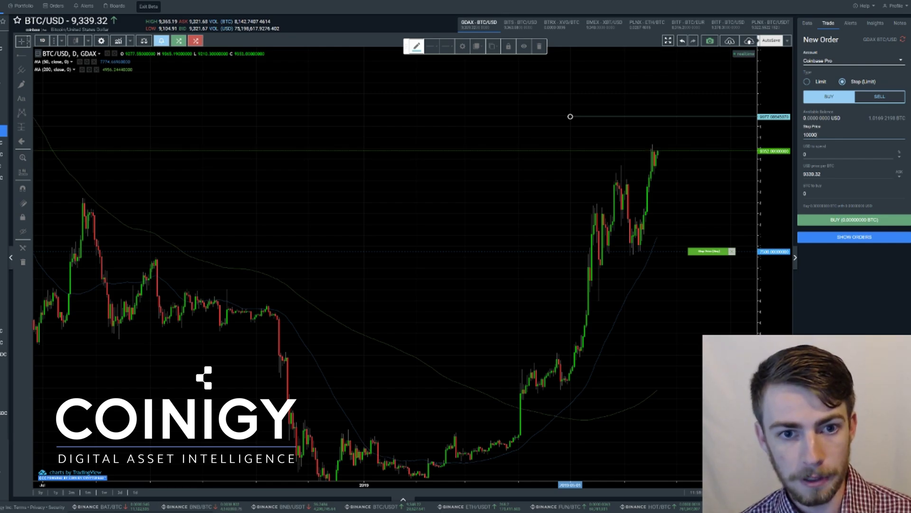
click(816, 154)
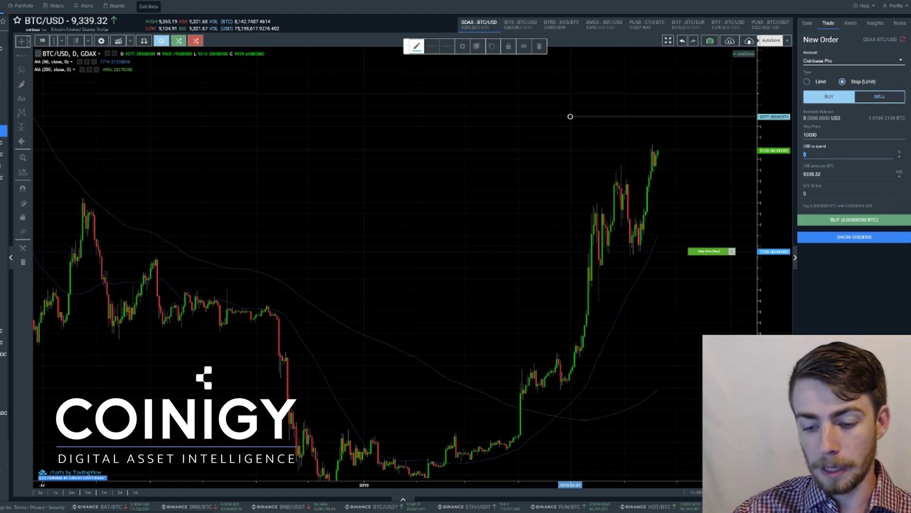
text(100)
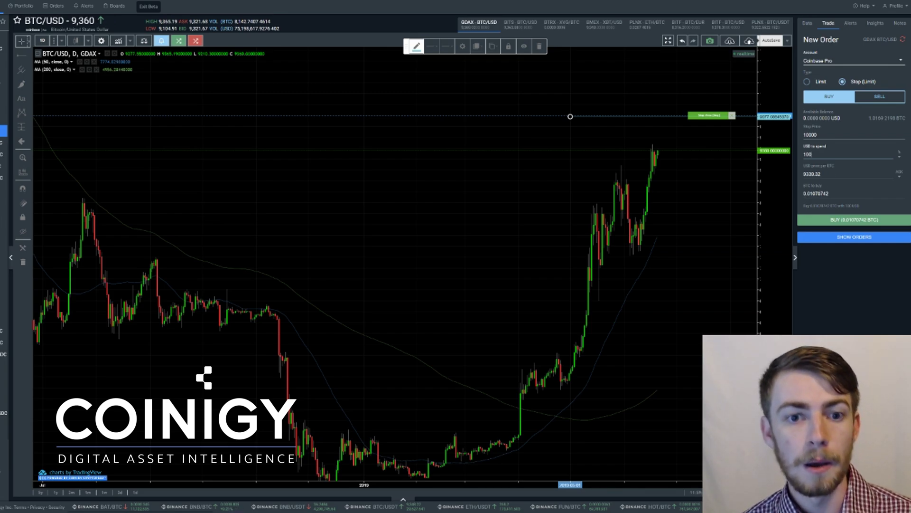
double_click(802, 175)
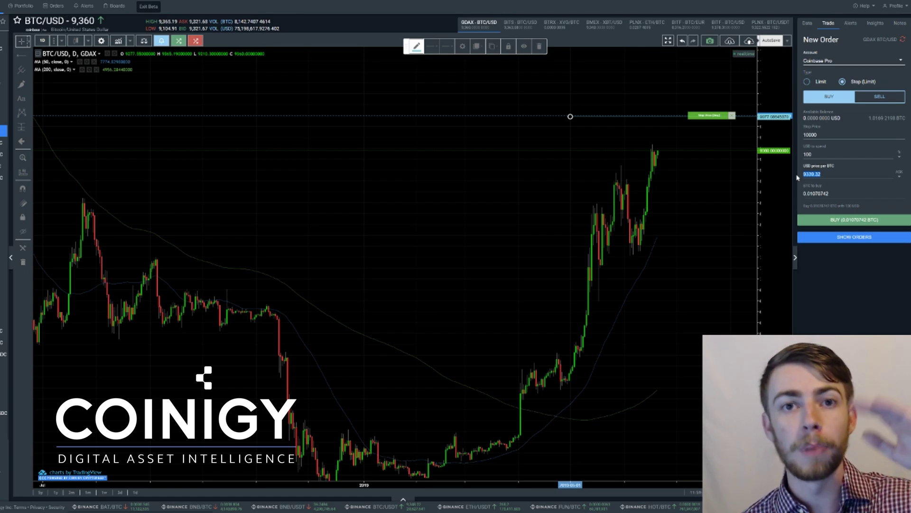
text(1)
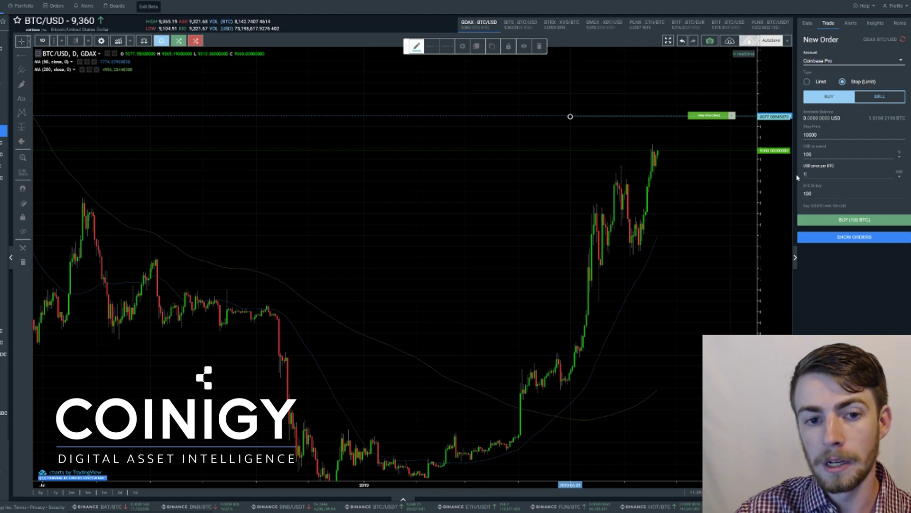
text(0050)
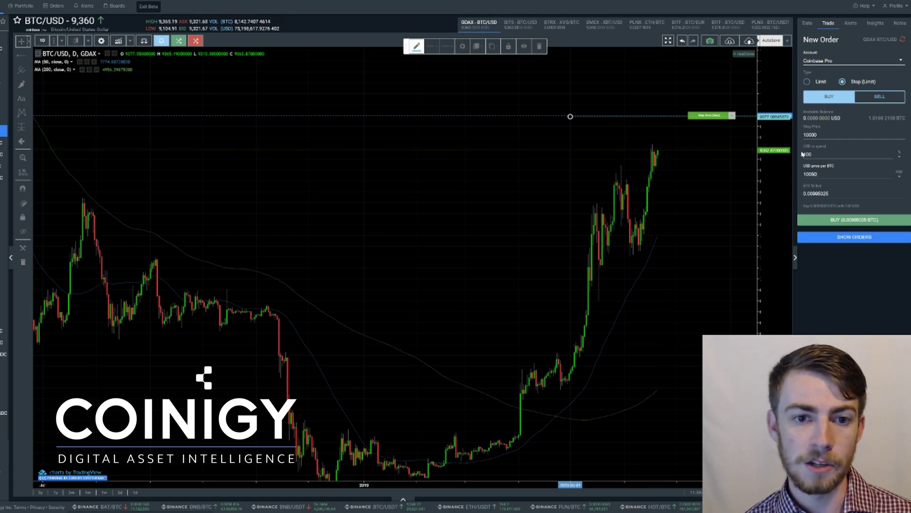
key(shift+Left)
key(shift+Left)
key(shift+Left)
key(shift+Left)
key(shift+Left)
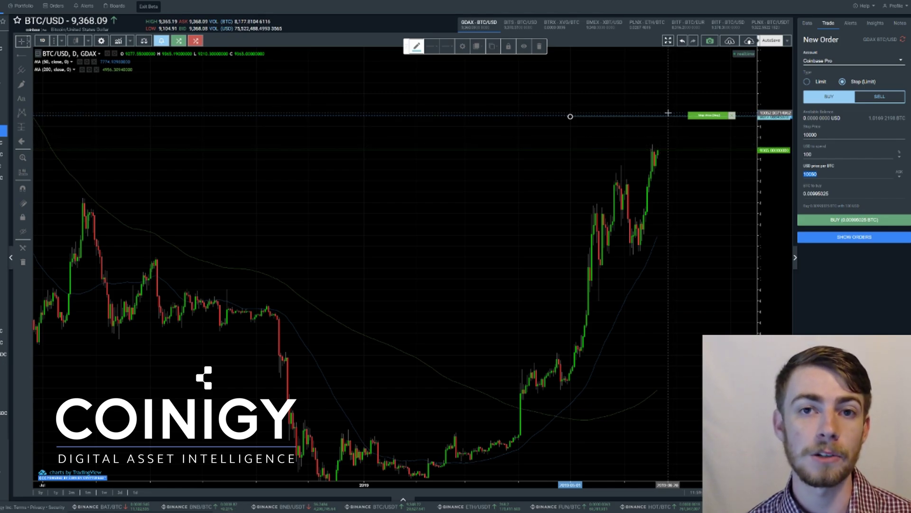
click(698, 169)
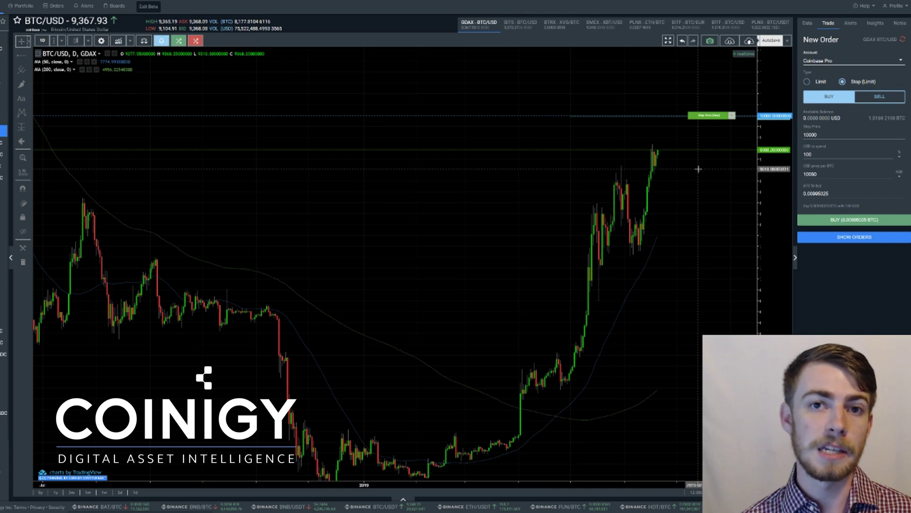